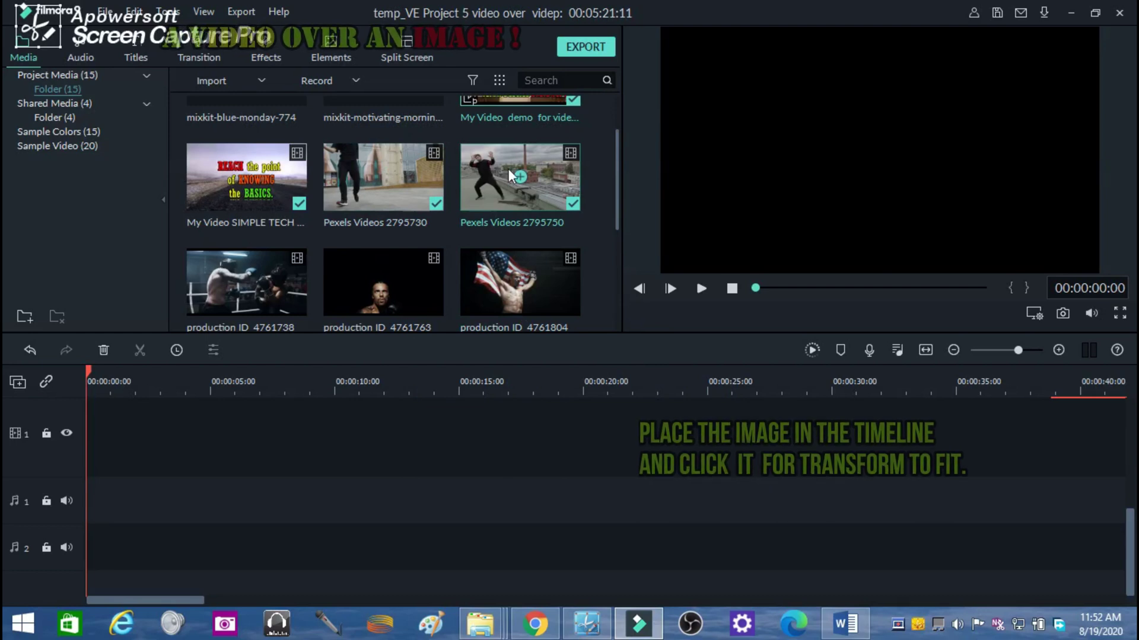
Add the silver-iMac desk image to video track 1 and preview it at 00:00:02:19.
{"action": "left_click_drag", "start_coordinate": [617, 137], "coordinate": [607, 180]}
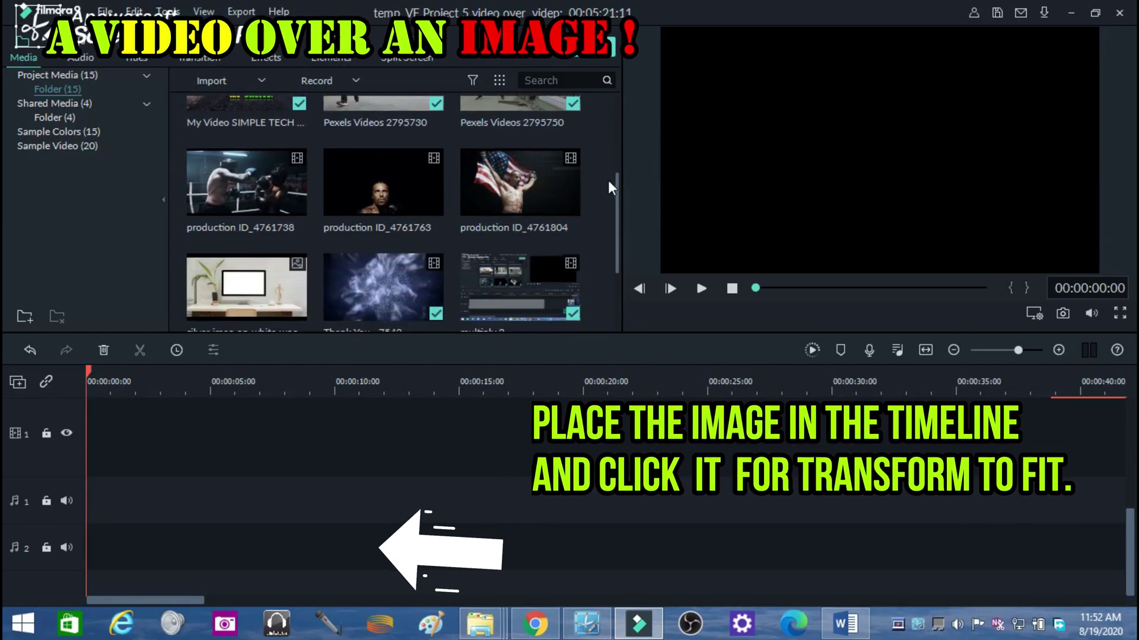
{"action": "left_click_drag", "start_coordinate": [246, 279], "coordinate": [100, 531]}
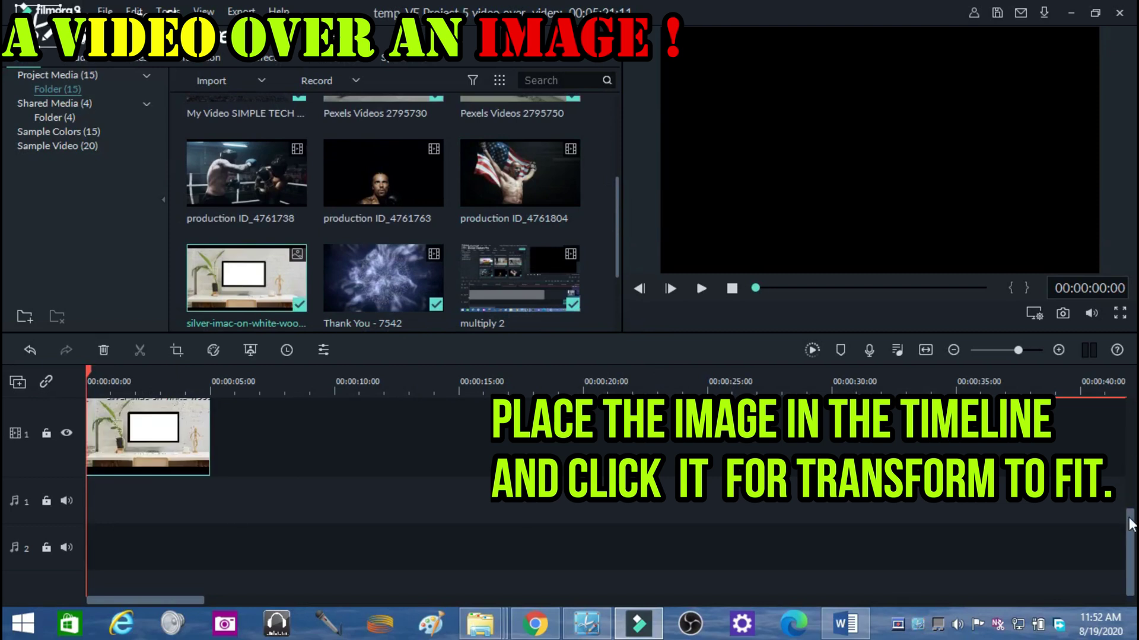
{"action": "left_click_drag", "start_coordinate": [1132, 524], "coordinate": [1120, 475]}
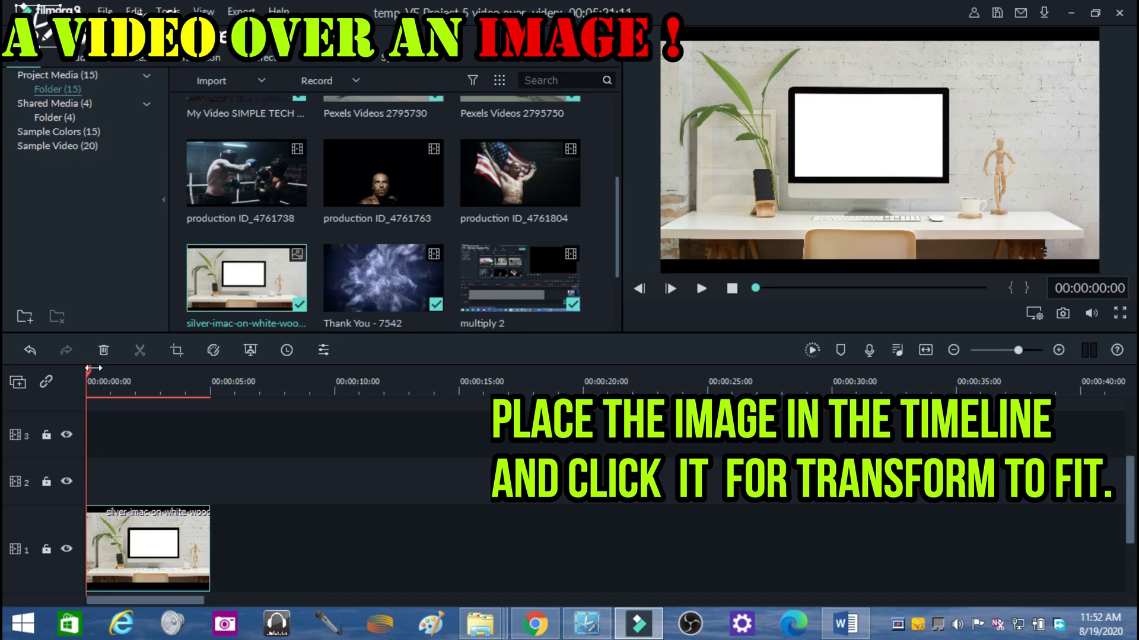
{"action": "left_click_drag", "start_coordinate": [94, 380], "coordinate": [157, 403]}
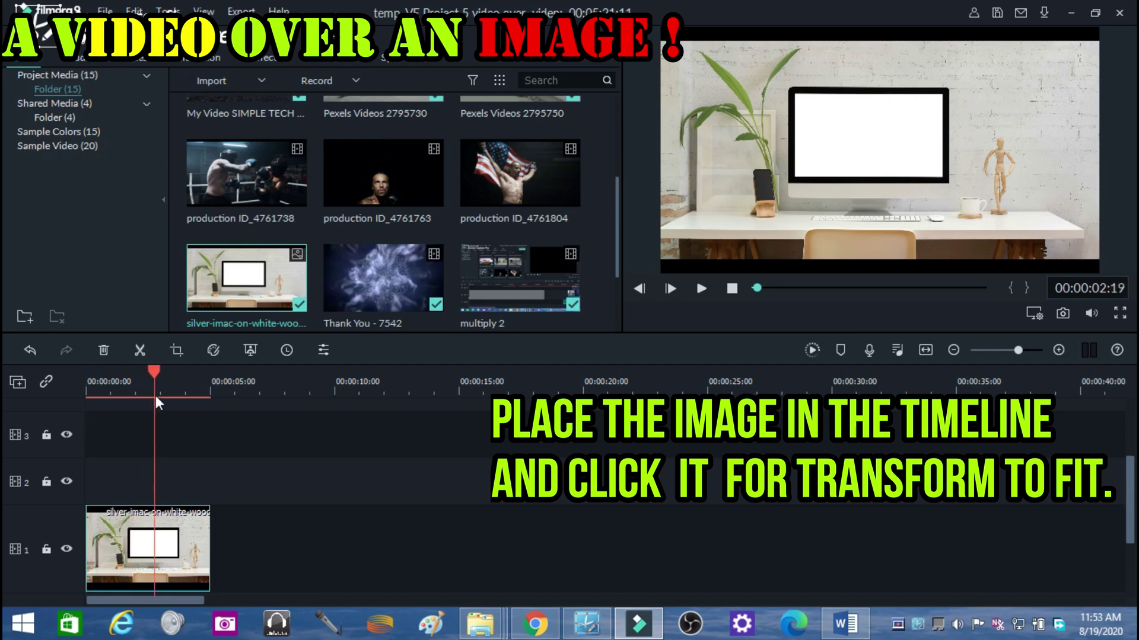
Scale the desk image to 111.19% and position it at X 3.5, Y -6.5 to fill the frame.
{"action": "double_click", "coordinate": [191, 547]}
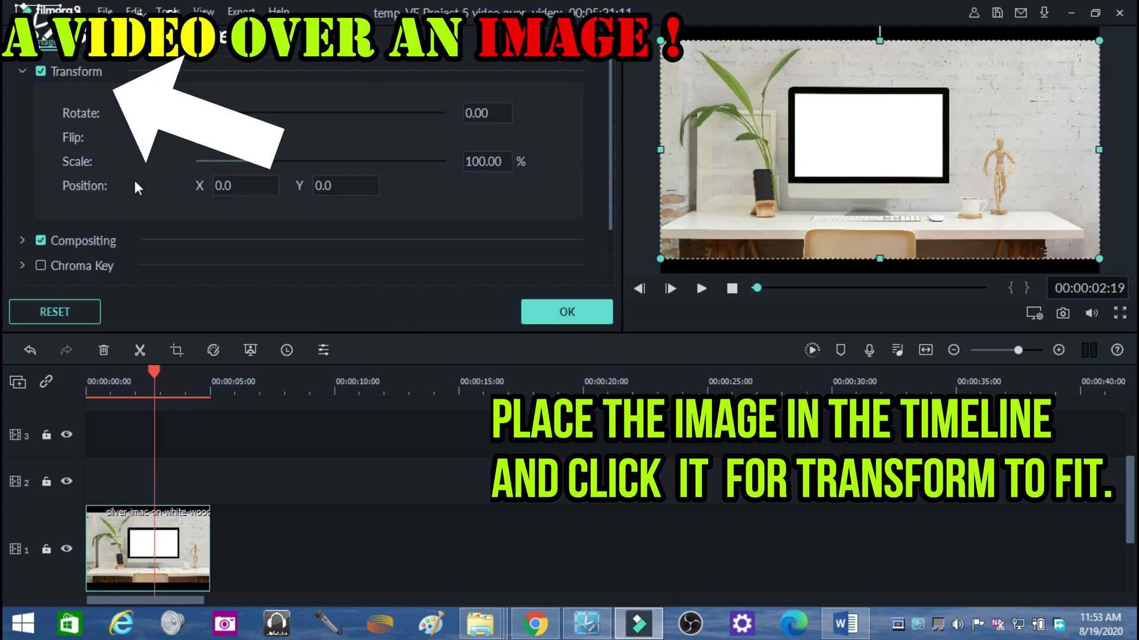
{"action": "left_click_drag", "start_coordinate": [261, 164], "coordinate": [265, 165]}
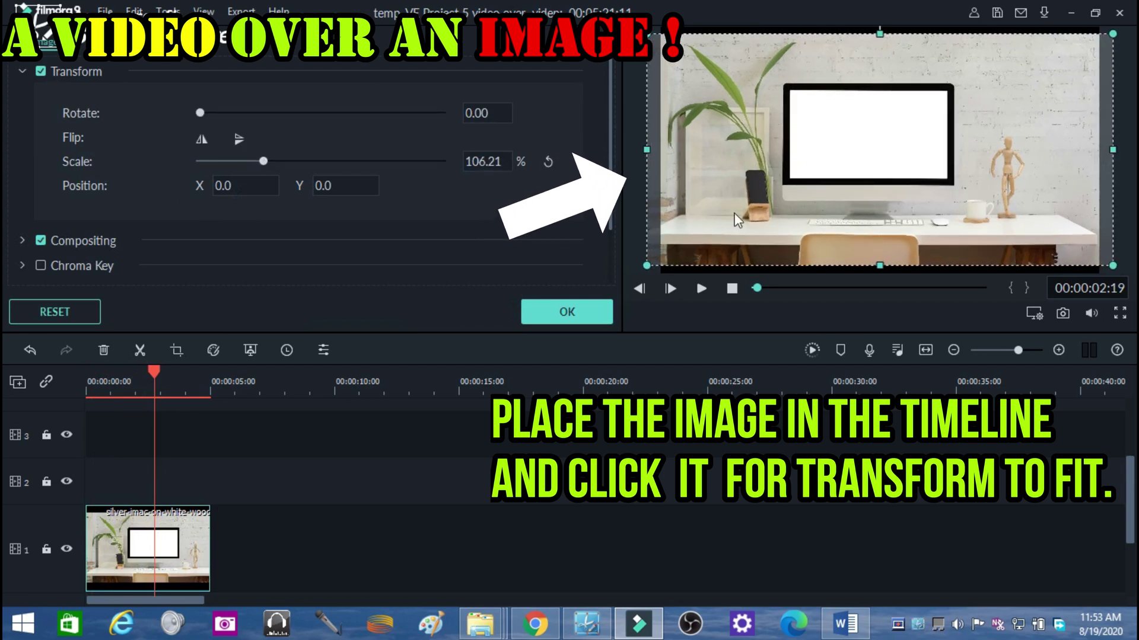
{"action": "left_click_drag", "start_coordinate": [879, 277], "coordinate": [879, 285]}
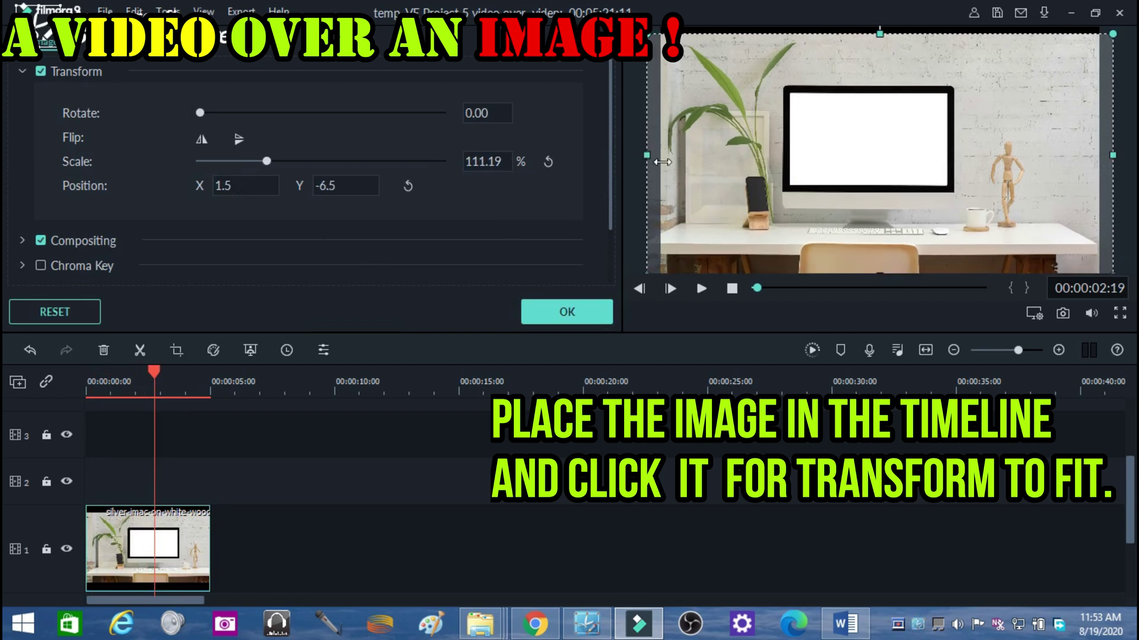
{"action": "left_click_drag", "start_coordinate": [661, 162], "coordinate": [652, 156]}
{"action": "left_click_drag", "start_coordinate": [1112, 155], "coordinate": [1113, 154]}
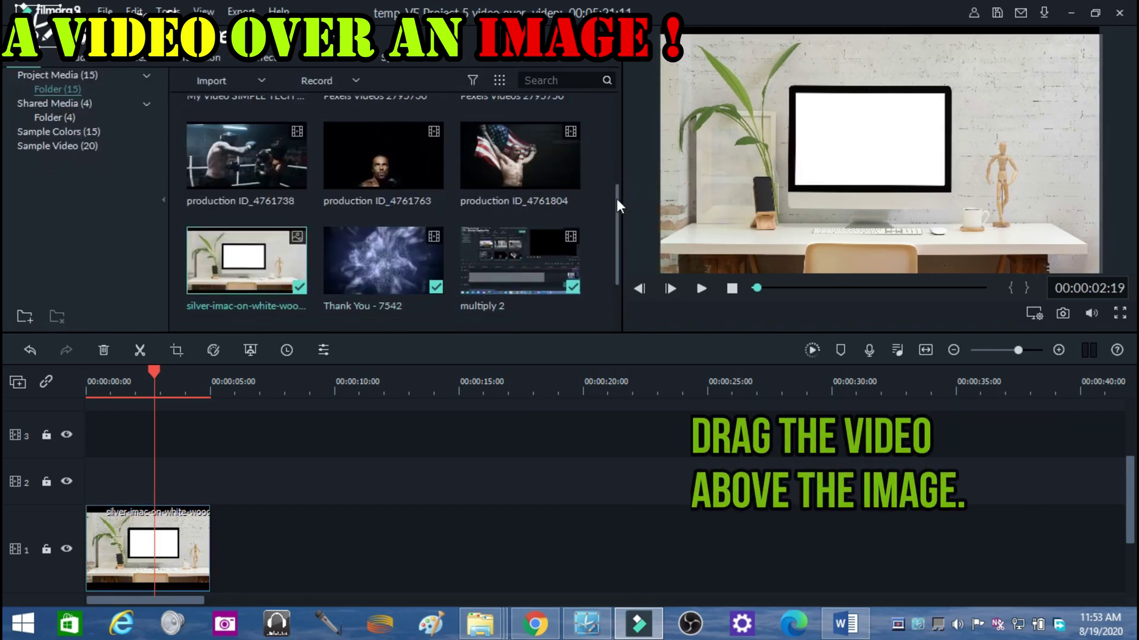
Put the Pexels Videos 2795750 dancer clip on track 2 and stretch the desk image to match its length.
{"action": "left_click_drag", "start_coordinate": [619, 199], "coordinate": [622, 145]}
{"action": "left_click_drag", "start_coordinate": [482, 159], "coordinate": [62, 485]}
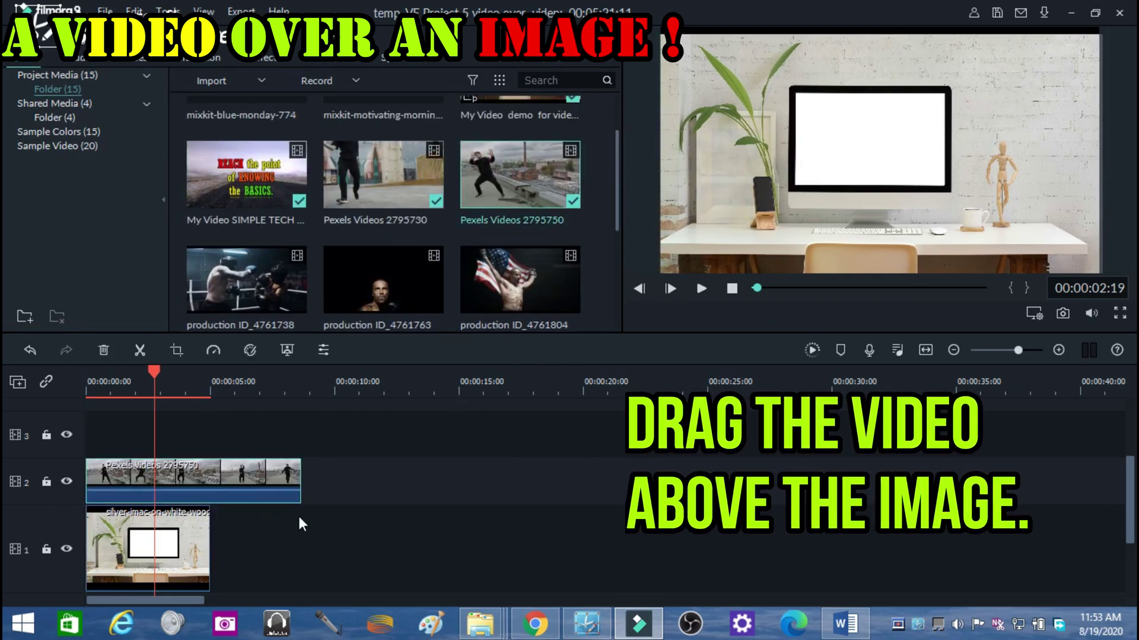
{"action": "left_click", "coordinate": [184, 533]}
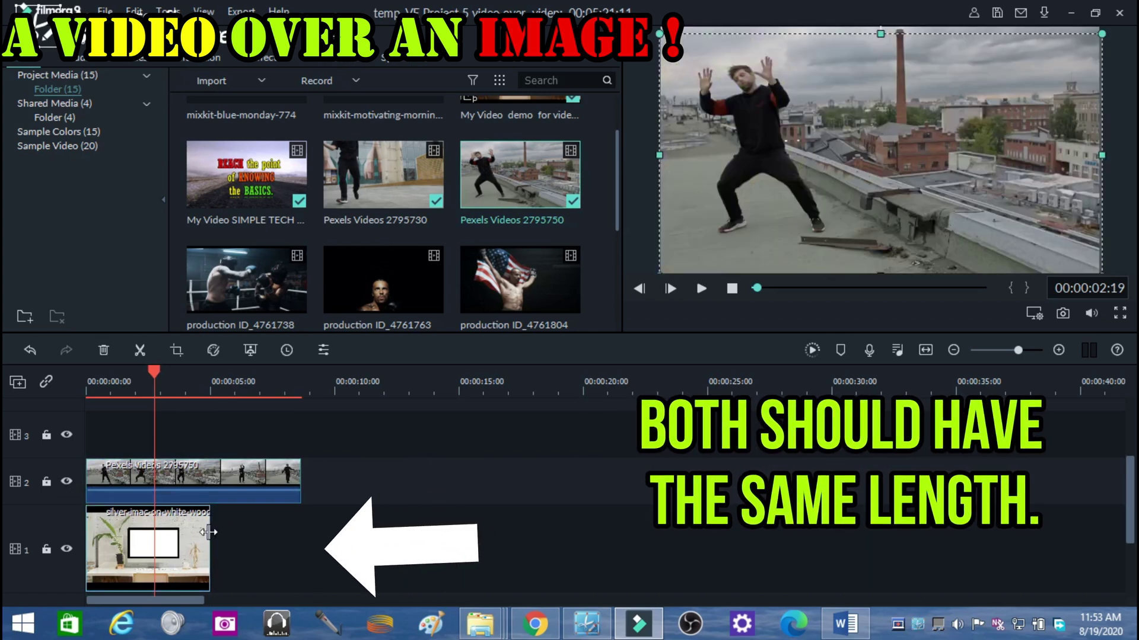
{"action": "left_click_drag", "start_coordinate": [211, 537], "coordinate": [300, 536]}
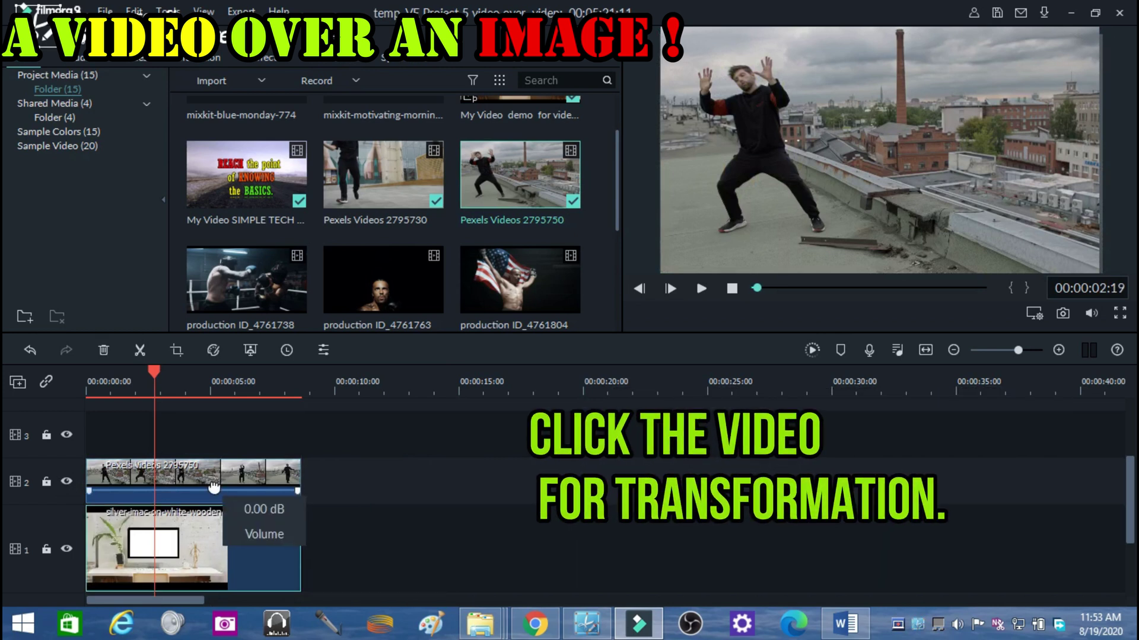
{"action": "left_click", "coordinate": [223, 490]}
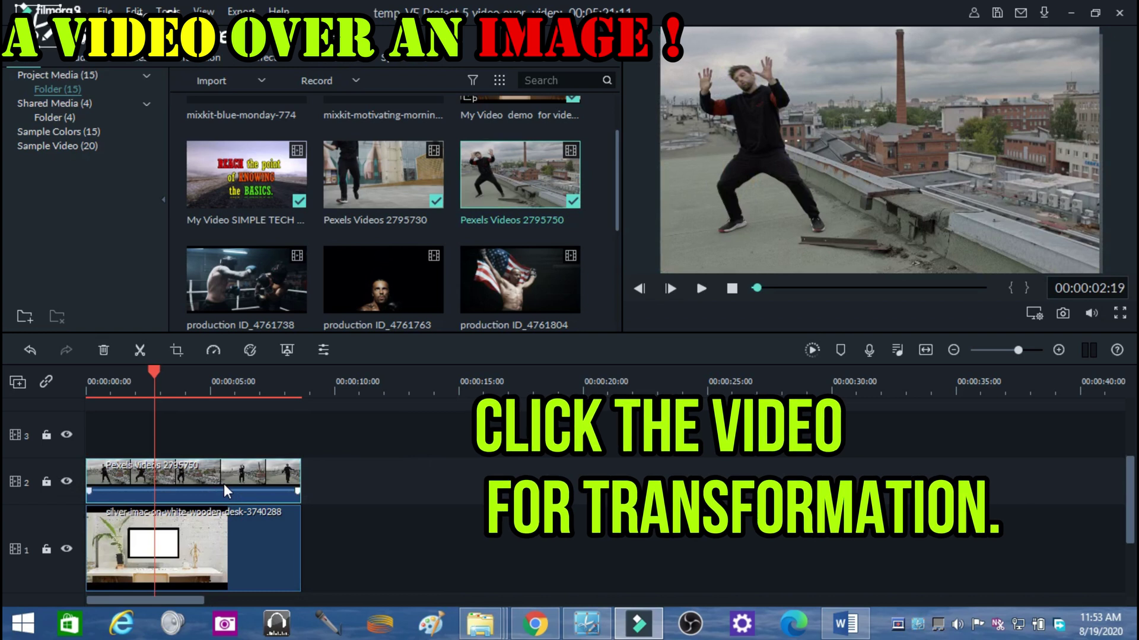
Shrink the dancer video into the iMac's blank screen, then place it on track 2 of a new project.
{"action": "double_click", "coordinate": [225, 491]}
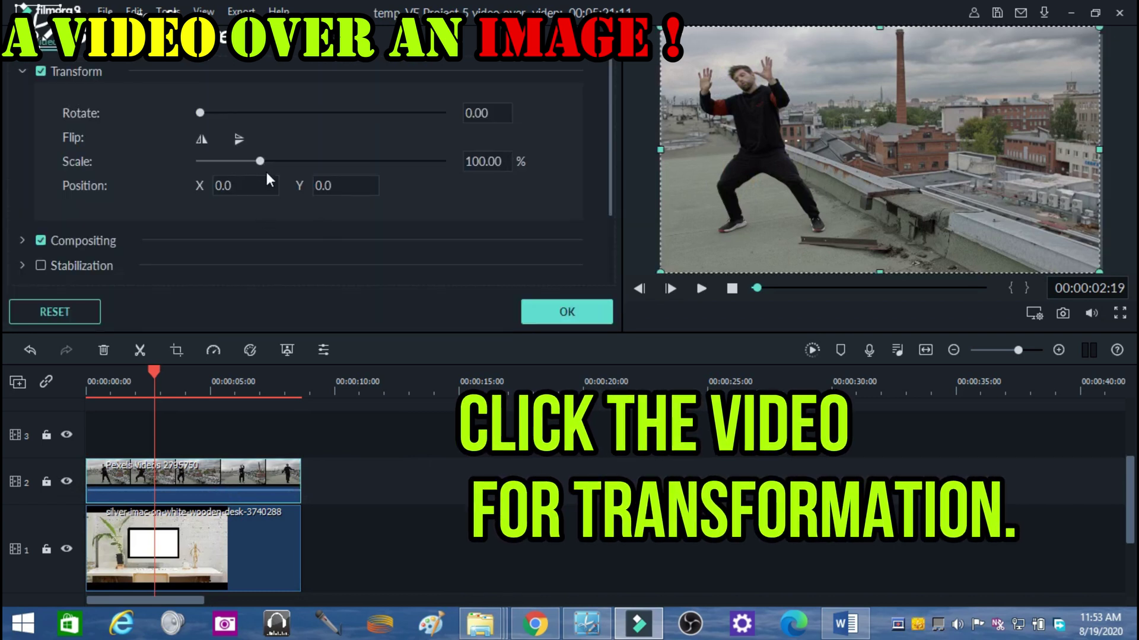
{"action": "left_click_drag", "start_coordinate": [254, 161], "coordinate": [218, 161]}
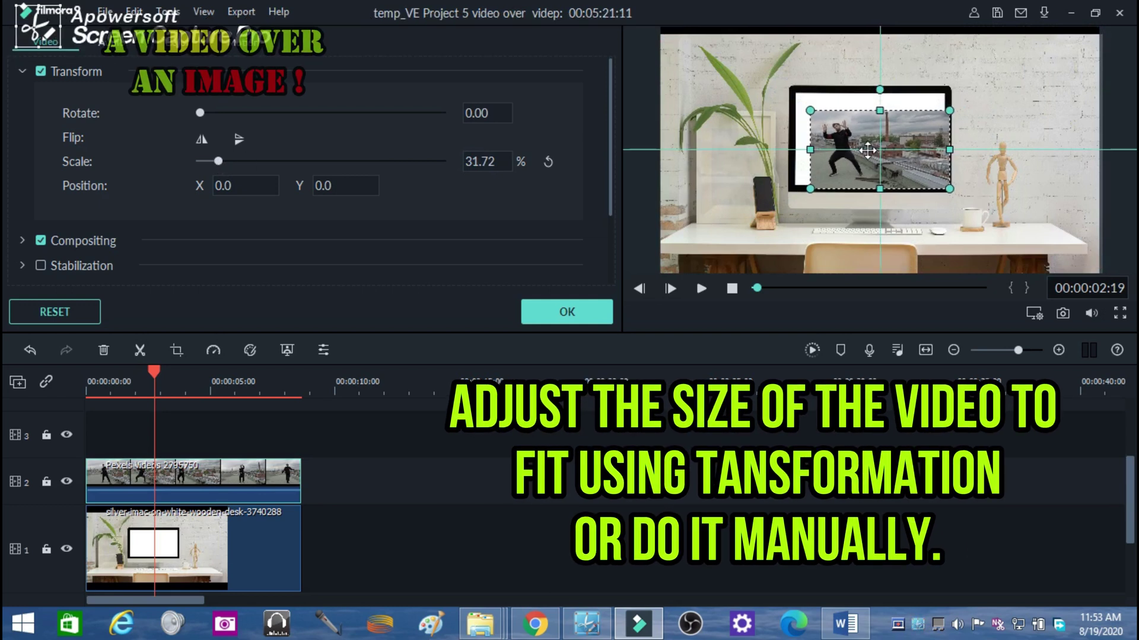
{"action": "left_click_drag", "start_coordinate": [873, 160], "coordinate": [872, 189]}
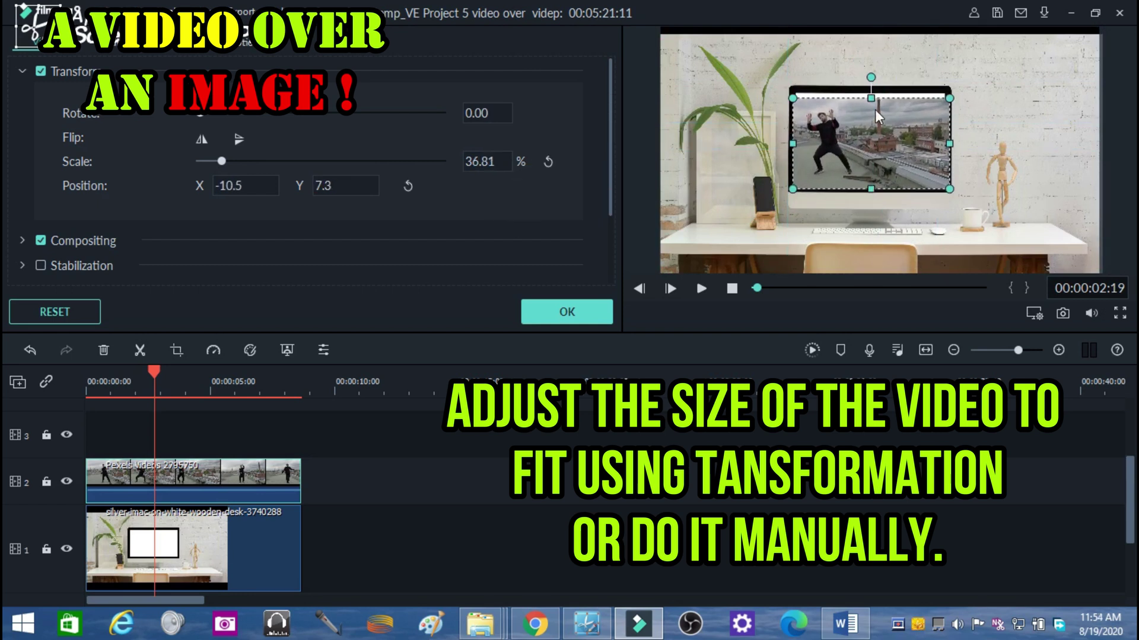
{"action": "left_click_drag", "start_coordinate": [870, 100], "coordinate": [871, 94]}
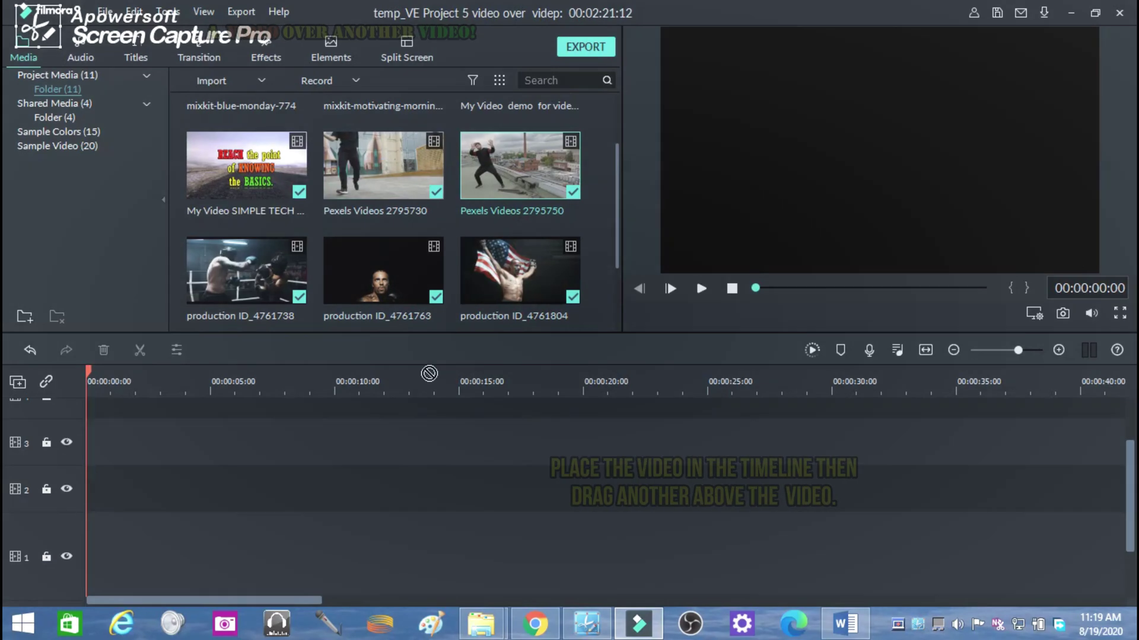
{"action": "left_click_drag", "start_coordinate": [520, 165], "coordinate": [80, 497]}
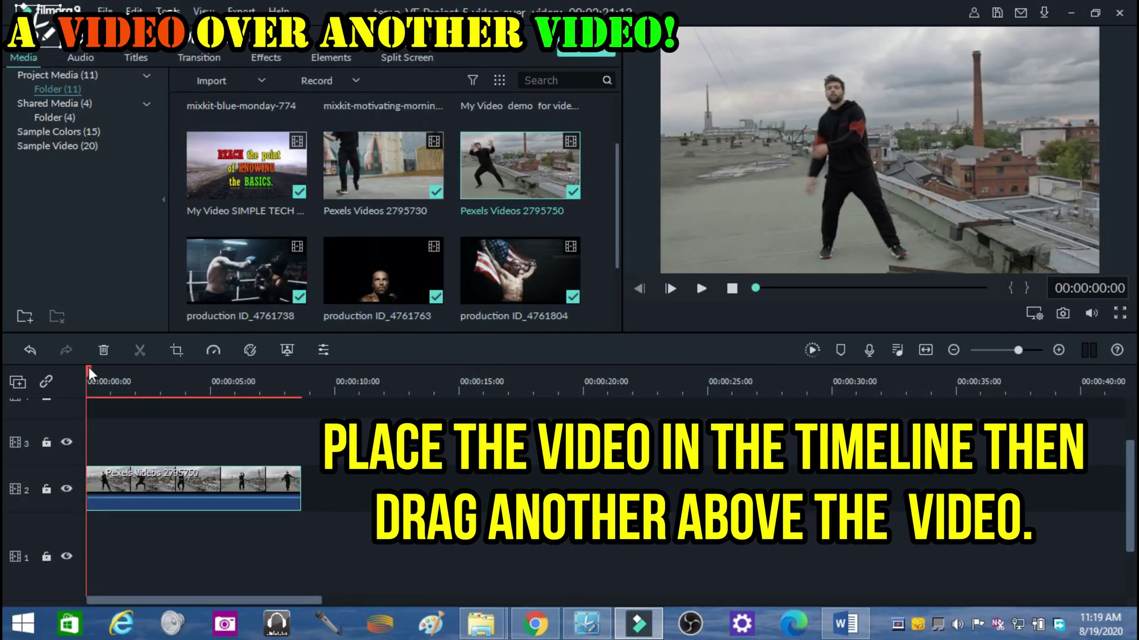
Stack a second copy of the Pexels Videos 2795750 clip on track 3 above the track 2 clip.
{"action": "left_click_drag", "start_coordinate": [88, 374], "coordinate": [125, 376]}
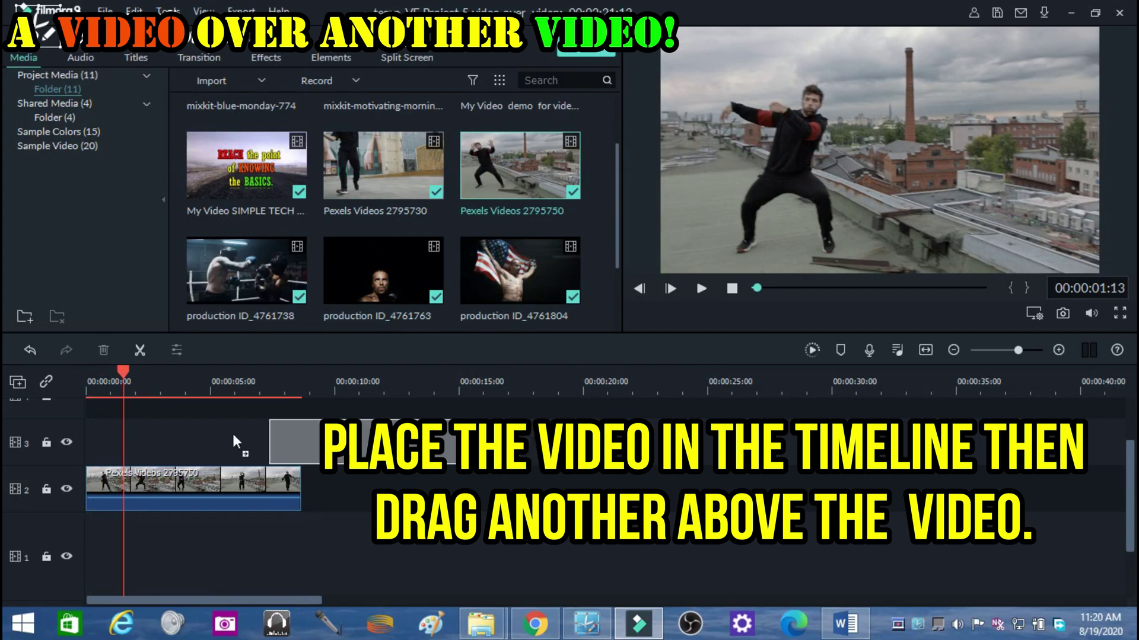
{"action": "left_click_drag", "start_coordinate": [233, 442], "coordinate": [178, 442]}
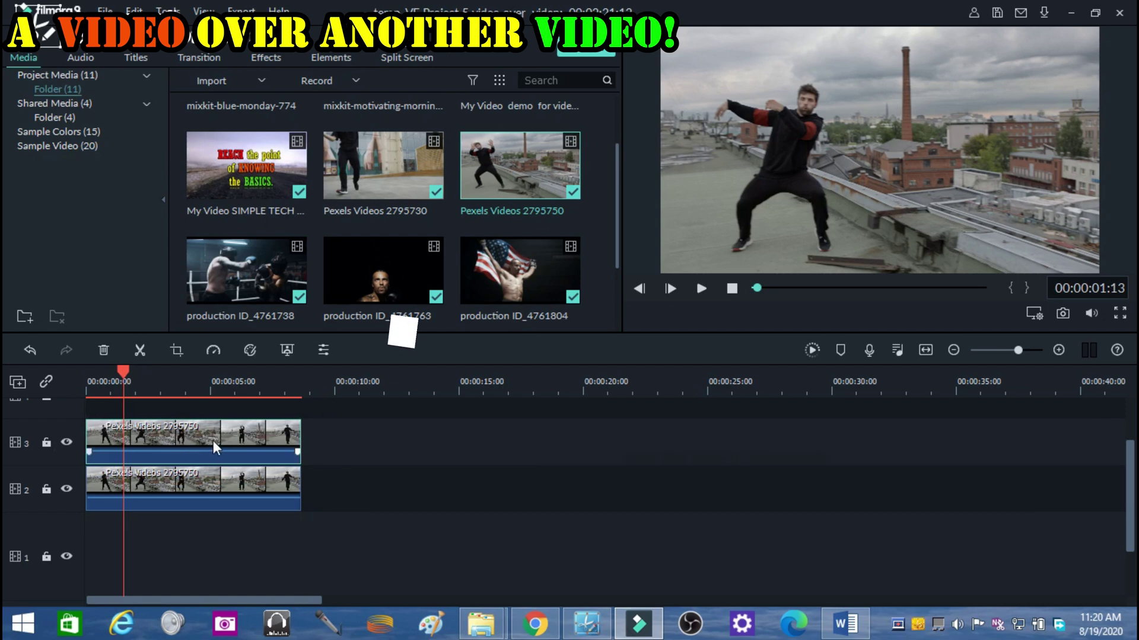
Scale the top dancing clip to 45.52% and move it to the upper right as picture-in-picture.
{"action": "double_click", "coordinate": [193, 454]}
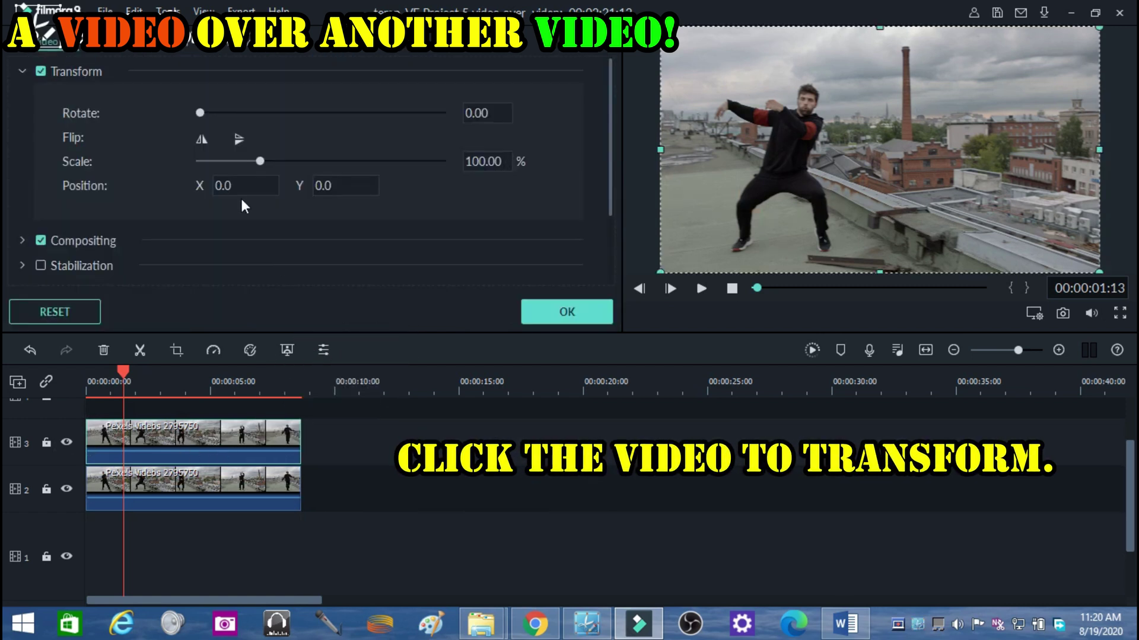
{"action": "left_click_drag", "start_coordinate": [259, 162], "coordinate": [227, 160]}
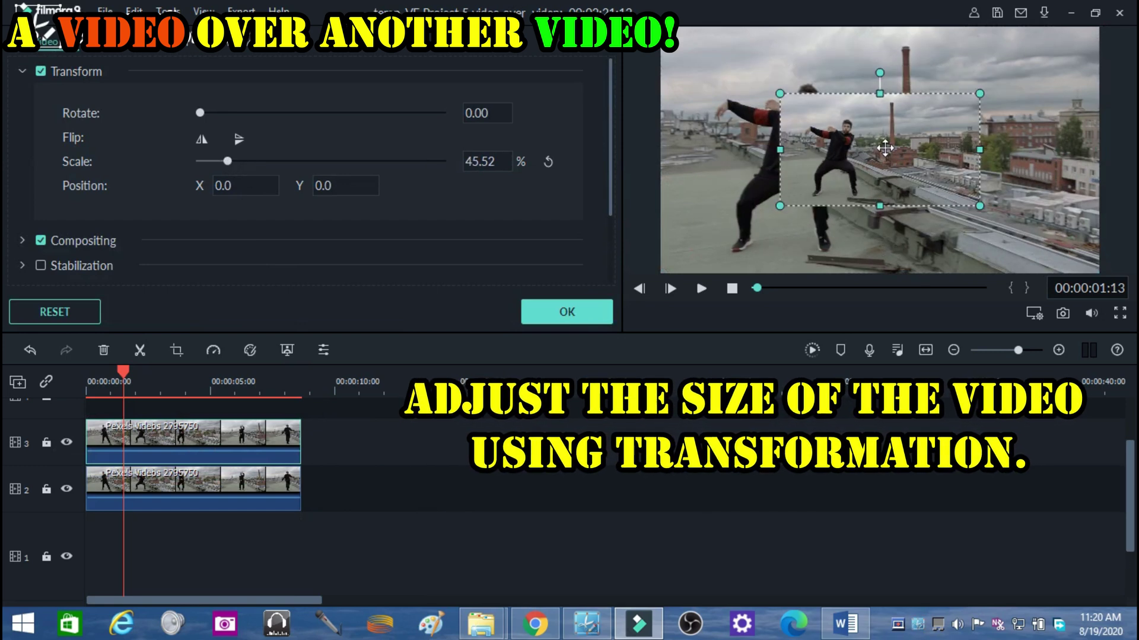
{"action": "left_click_drag", "start_coordinate": [886, 157], "coordinate": [895, 131]}
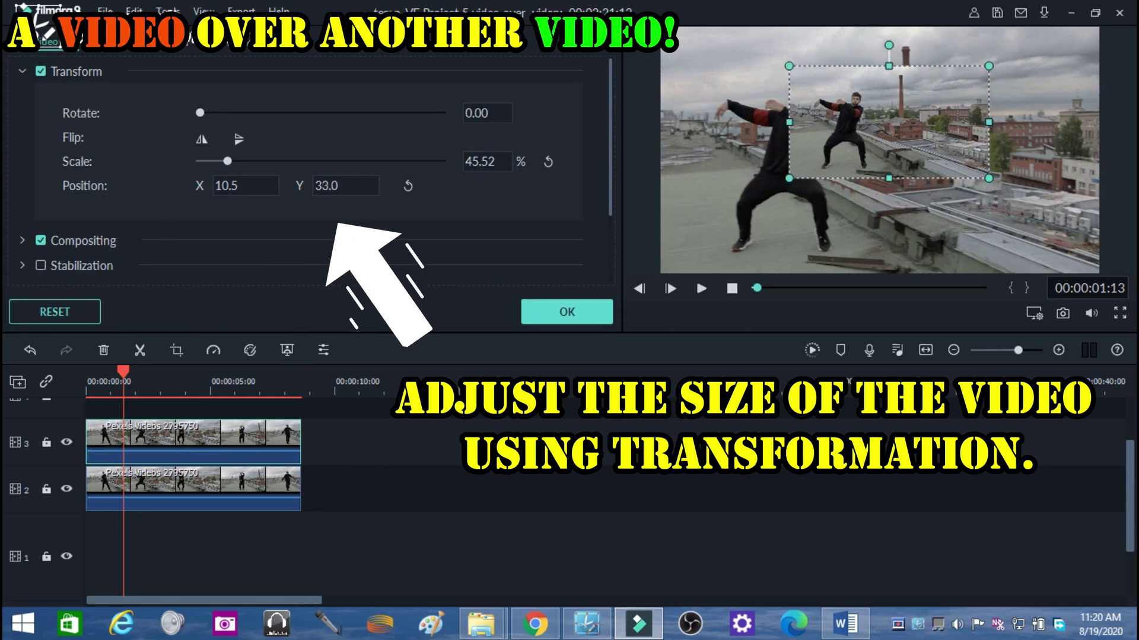
{"action": "left_click_drag", "start_coordinate": [326, 186], "coordinate": [330, 191]}
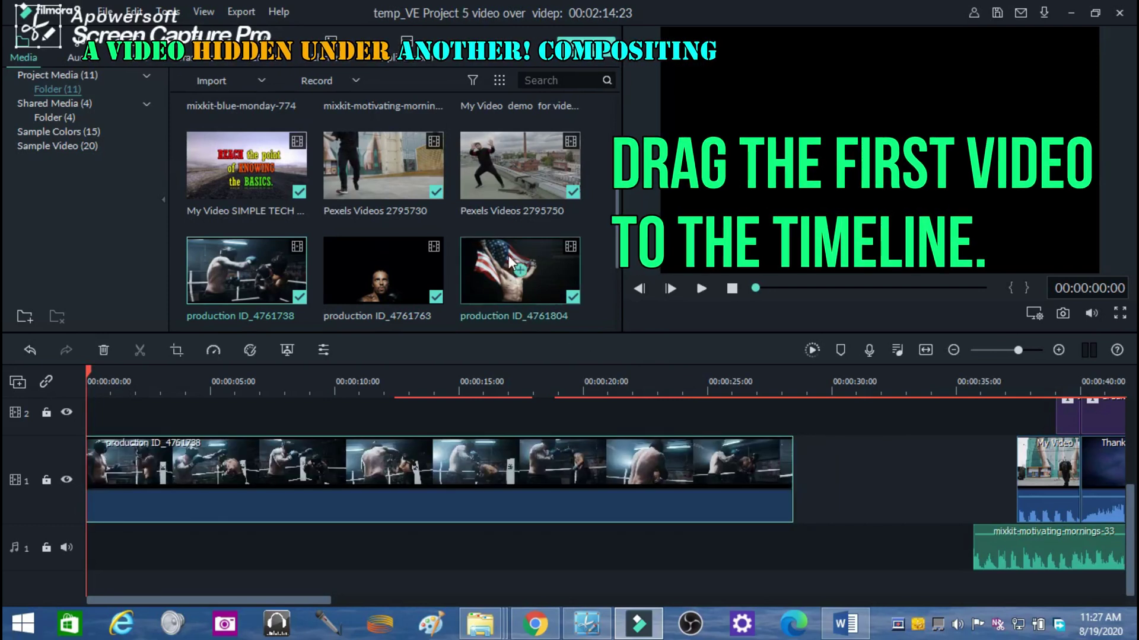
Place the production ID_4761804 flag clip on track 2 and preview about six seconds in.
{"action": "left_click_drag", "start_coordinate": [520, 270], "coordinate": [62, 454]}
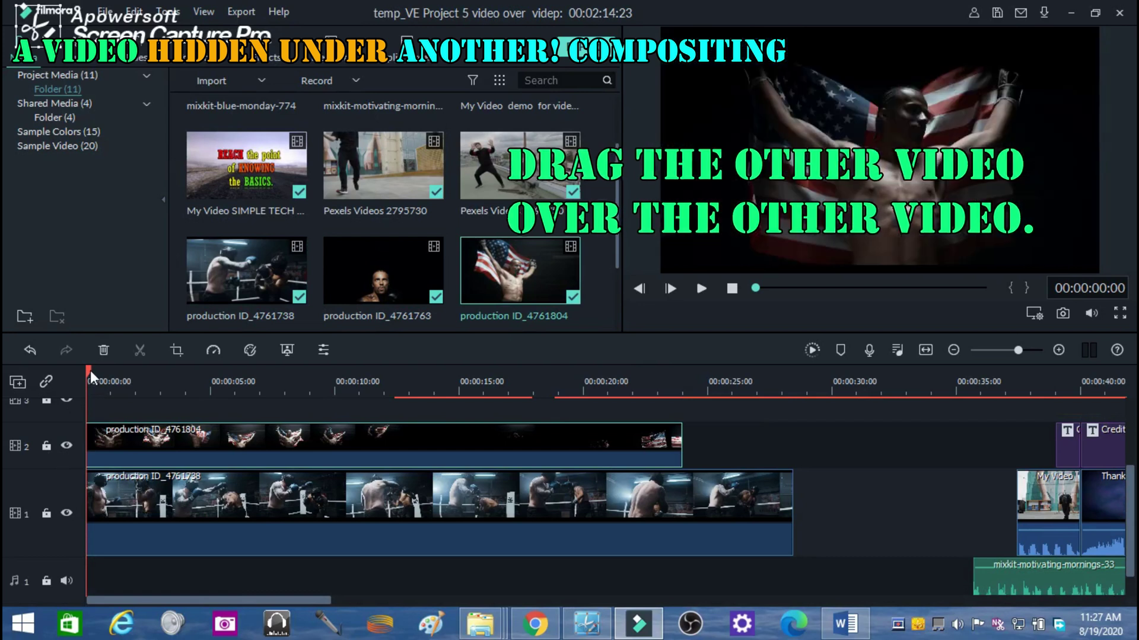
{"action": "left_click_drag", "start_coordinate": [90, 370], "coordinate": [268, 394]}
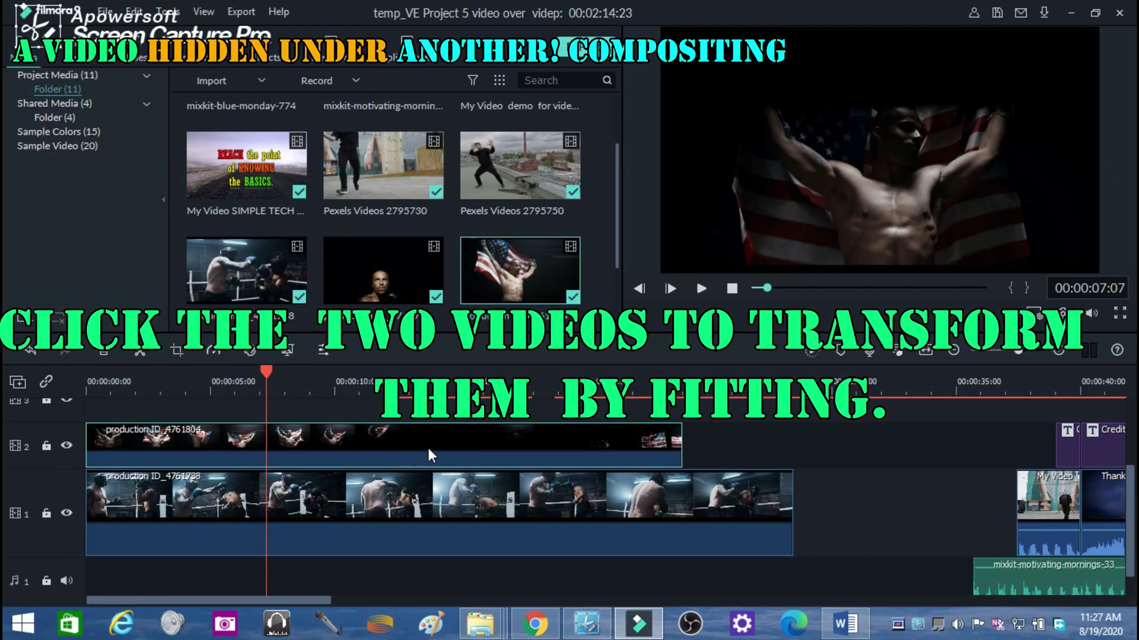
Stretch the flag clip, then the boxing clip, vertically so each fills the whole frame.
{"action": "double_click", "coordinate": [671, 448]}
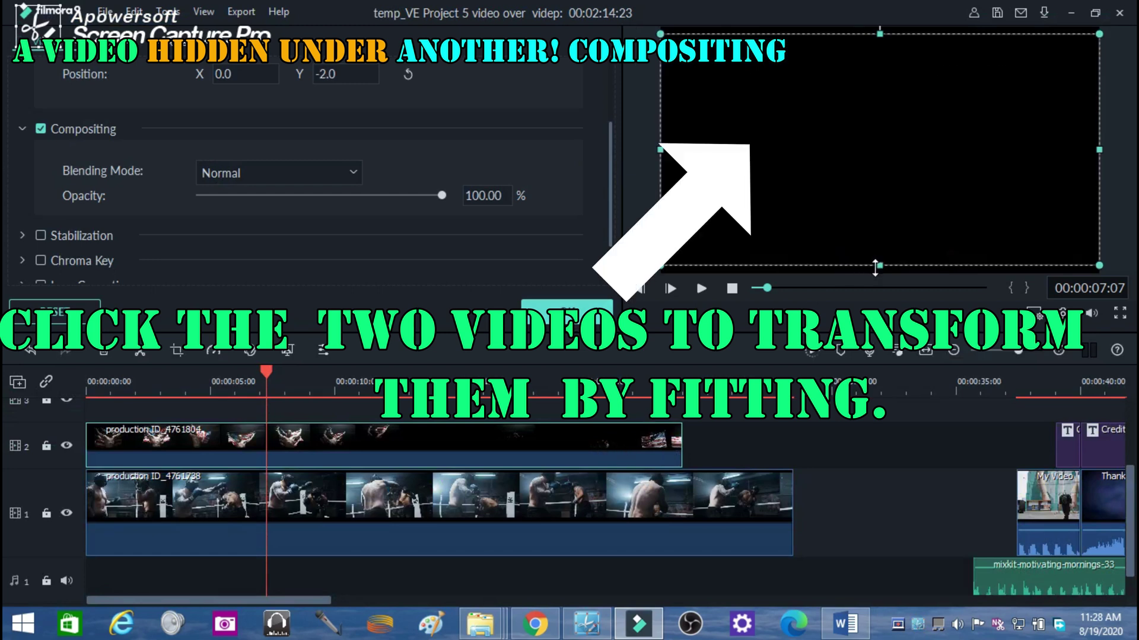
{"action": "left_click_drag", "start_coordinate": [876, 268], "coordinate": [875, 274]}
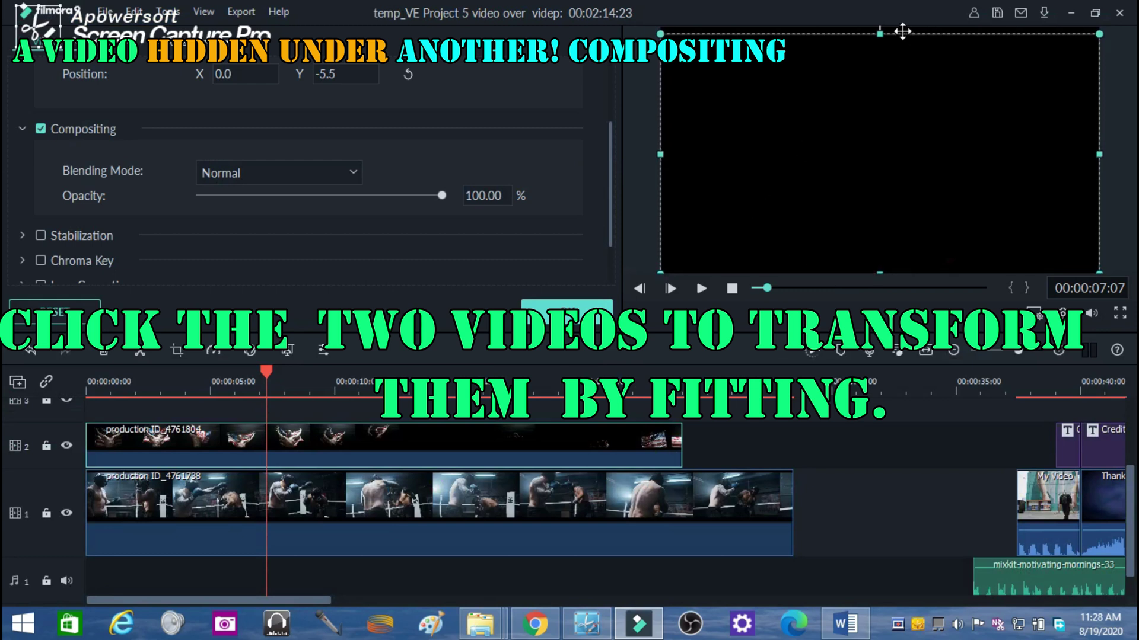
{"action": "left_click_drag", "start_coordinate": [880, 31], "coordinate": [880, 29]}
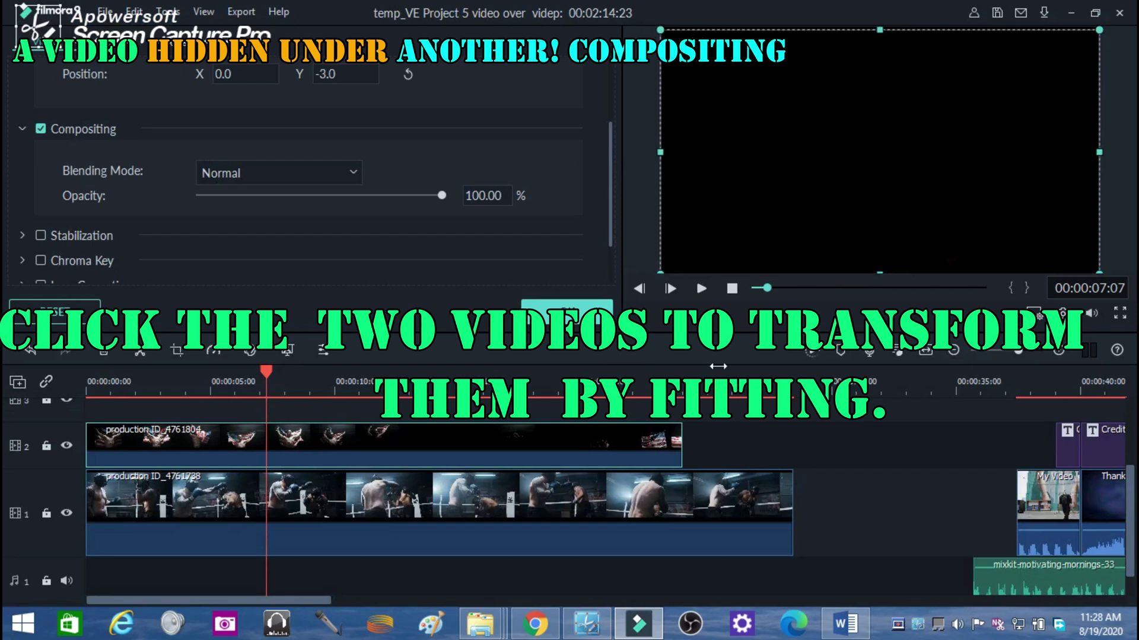
{"action": "left_click", "coordinate": [566, 307]}
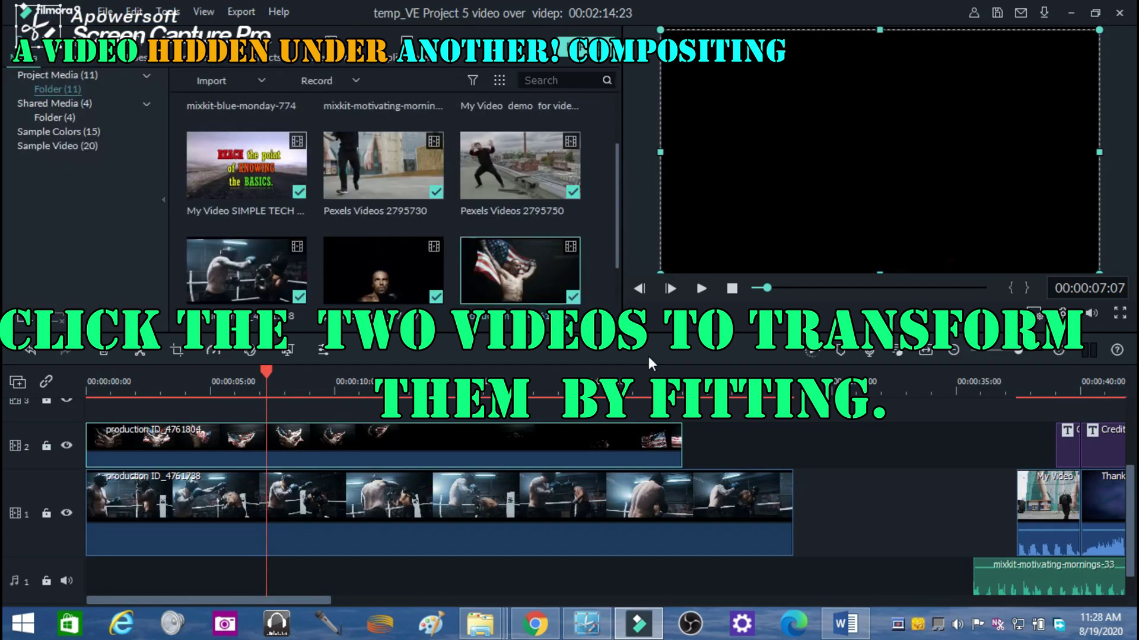
{"action": "left_click", "coordinate": [368, 510]}
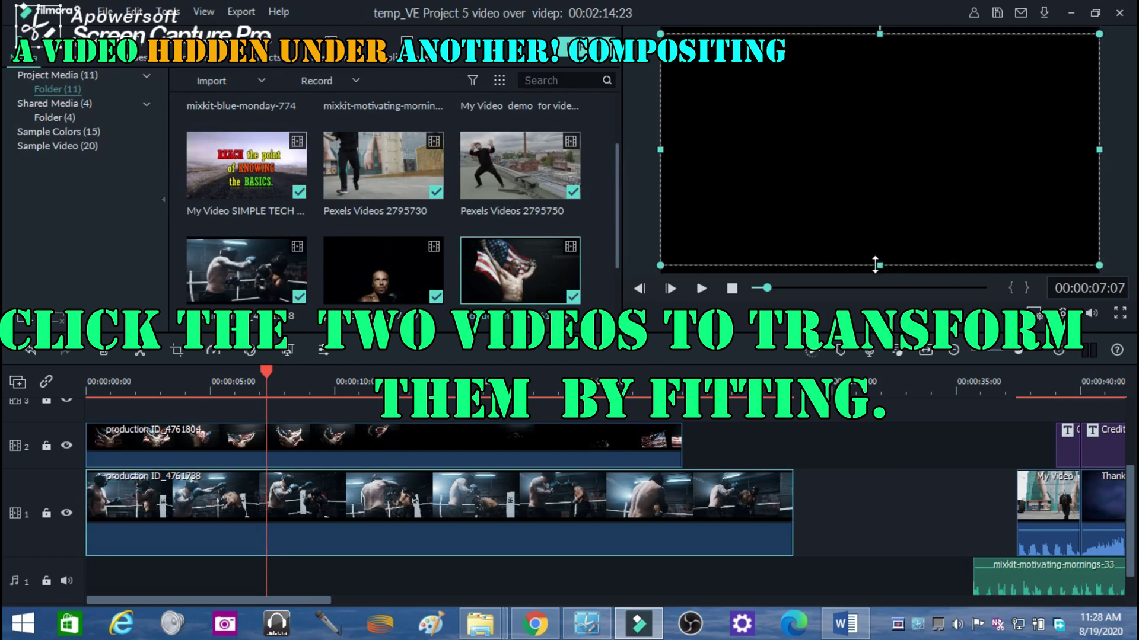
{"action": "left_click_drag", "start_coordinate": [878, 268], "coordinate": [879, 272]}
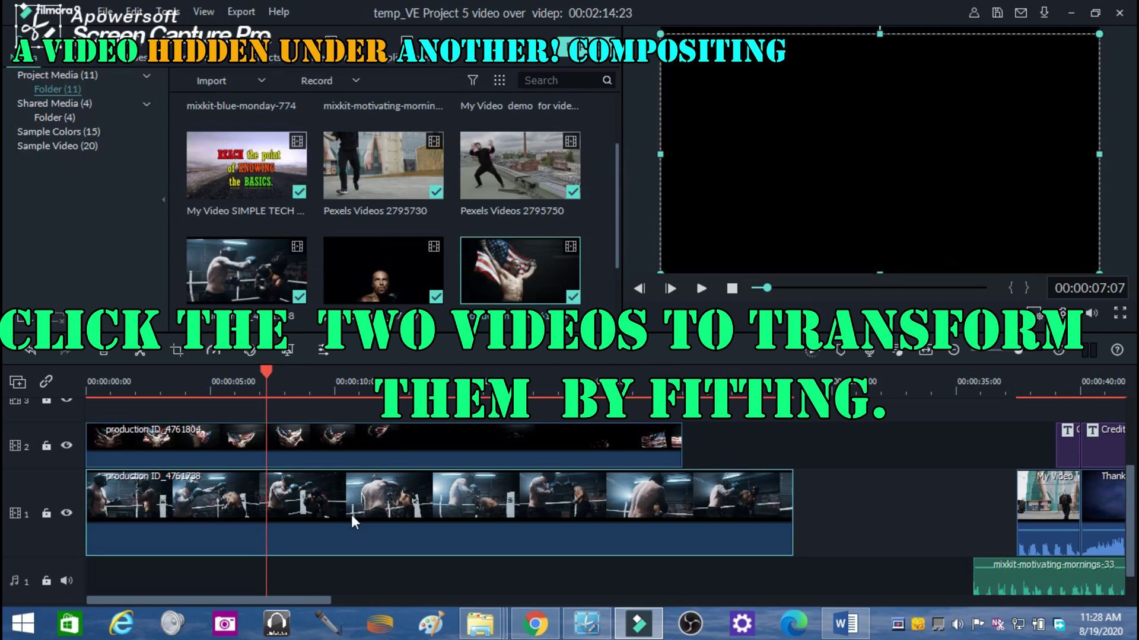
Set the flag clip's compositing blending mode to Multiply at 100% opacity.
{"action": "double_click", "coordinate": [351, 455]}
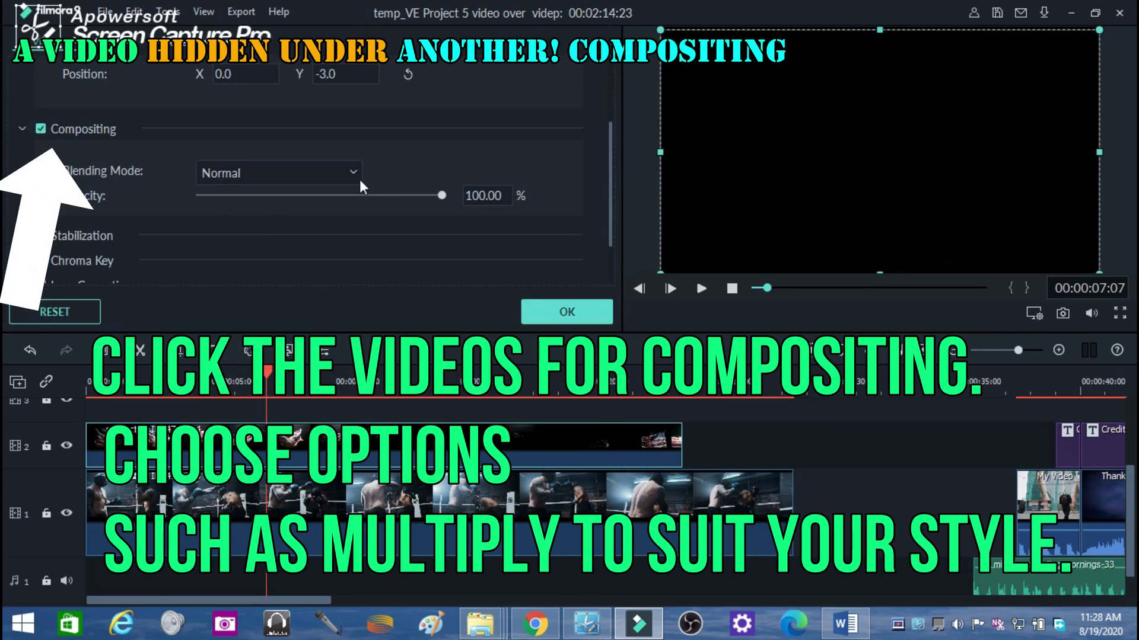
{"action": "left_click", "coordinate": [353, 173]}
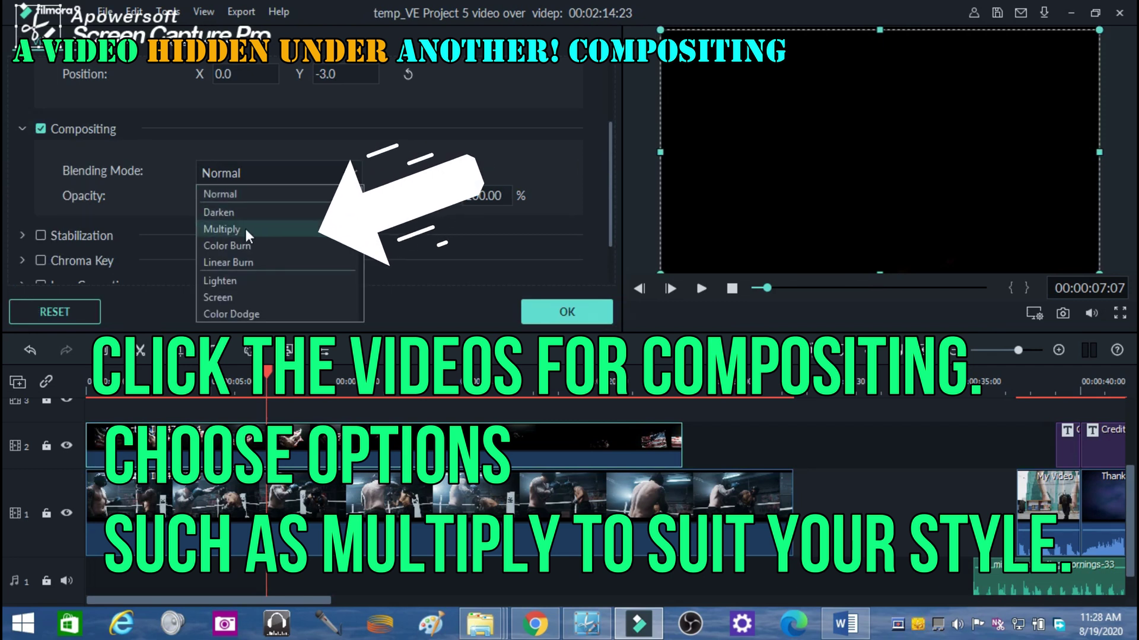
{"action": "key", "text": "Escape"}
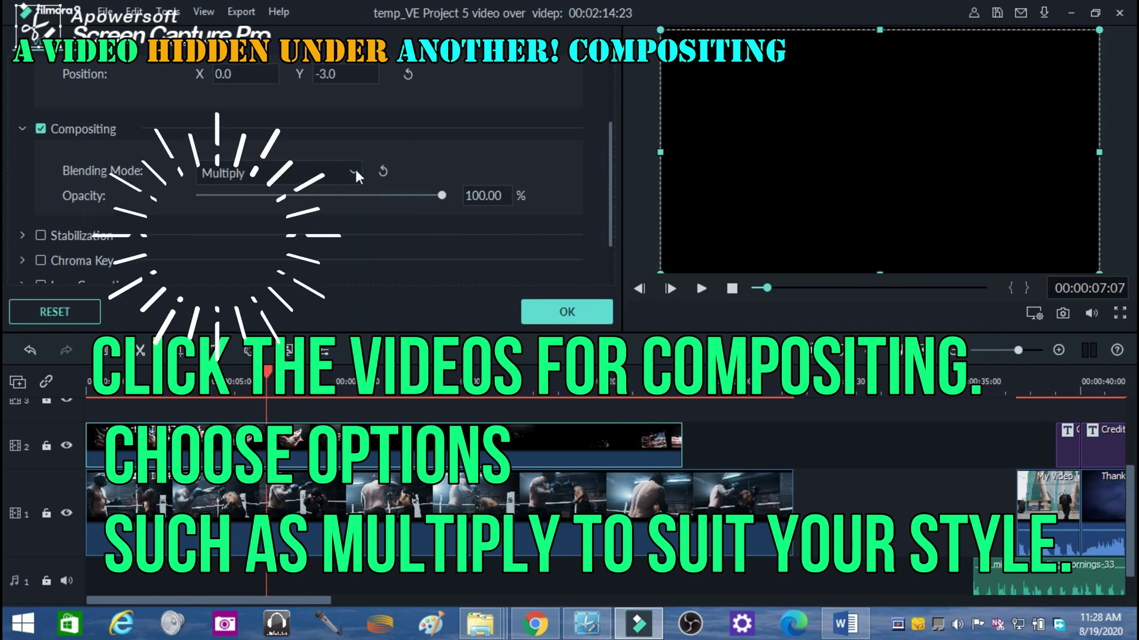